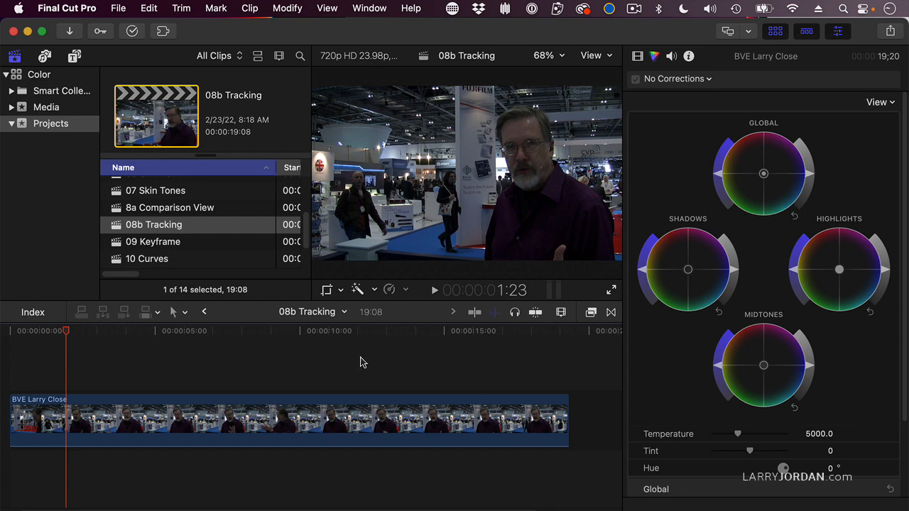
Add a Color Wheels correction to the timeline clip and give it a shape mask
left_click(328, 407)
left_click(693, 83)
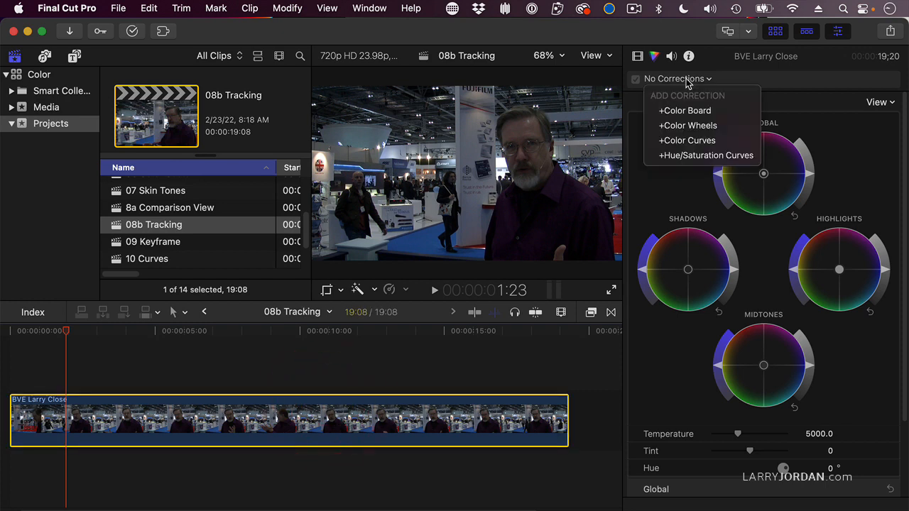
left_click(681, 125)
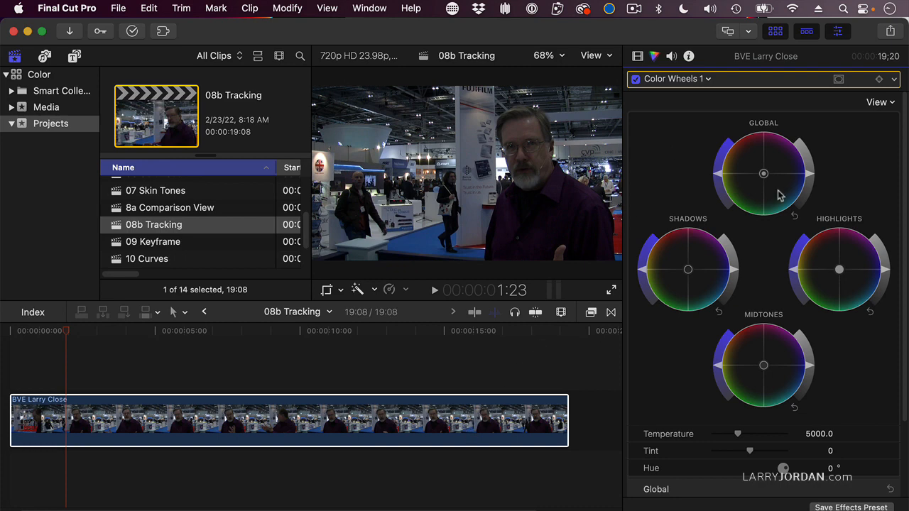
left_click(838, 80)
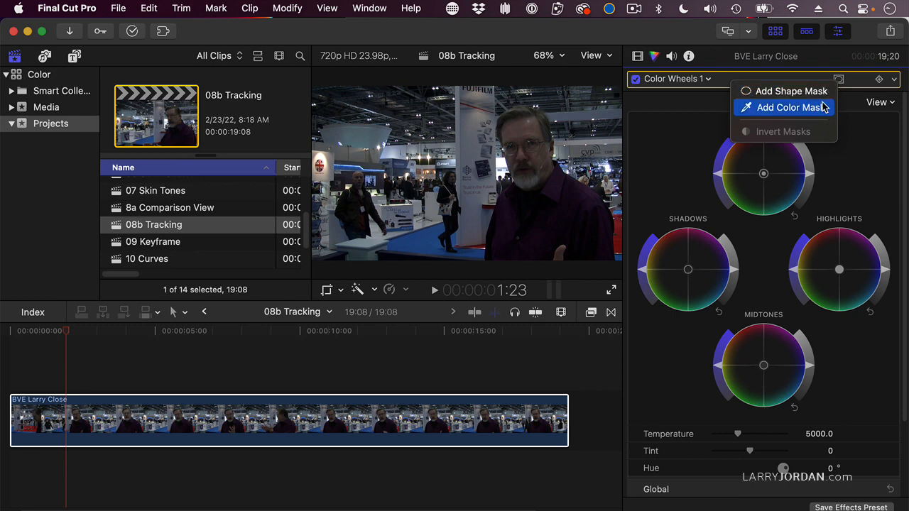
left_click(821, 93)
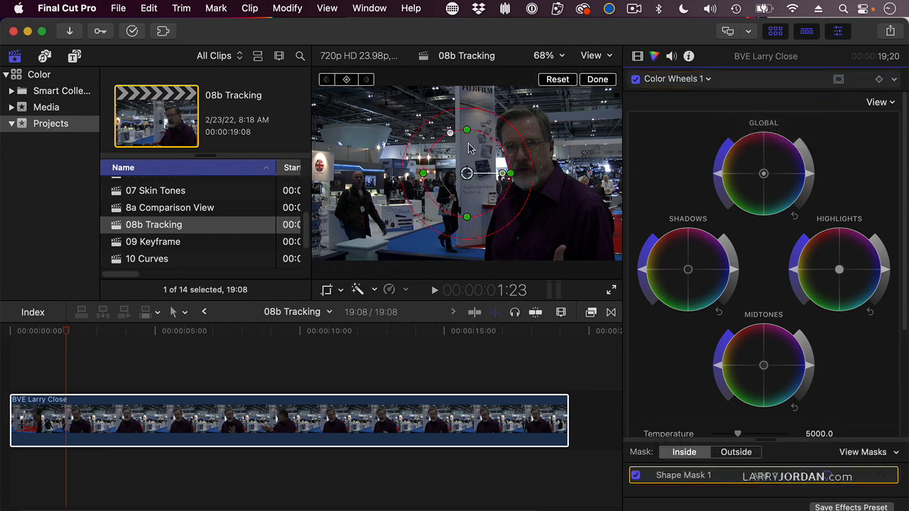
Fit the shape mask to the speaker's face as a slightly tilted oval, and adjust its feathered outer edge
left_click_drag(450, 133, 469, 133)
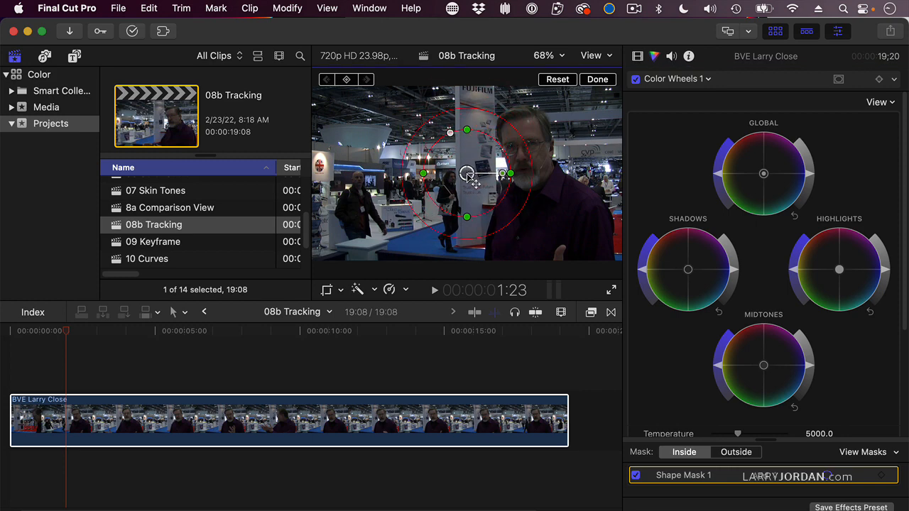
left_click_drag(466, 174, 526, 150)
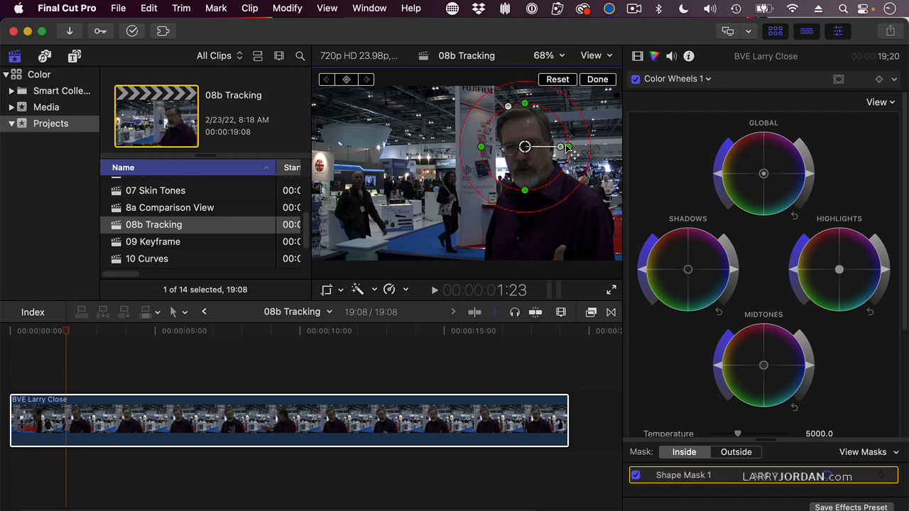
left_click_drag(568, 148, 560, 148)
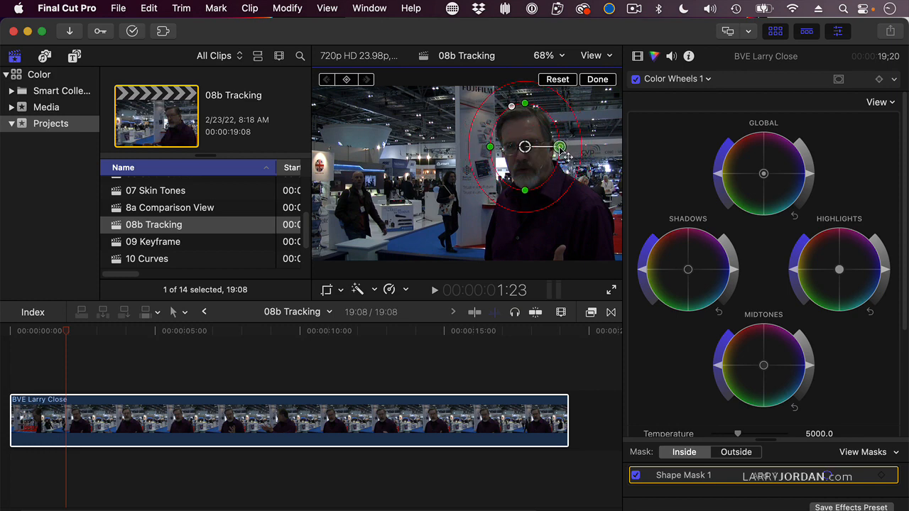
left_click_drag(525, 192, 524, 196)
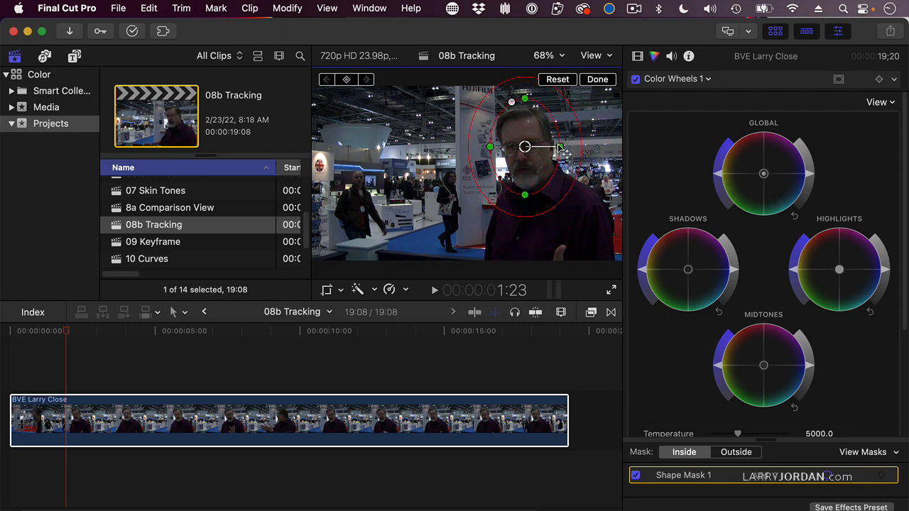
mouse_move(560, 147)
left_mouse_down()
mouse_move(569, 147)
mouse_move(561, 147)
left_mouse_up()
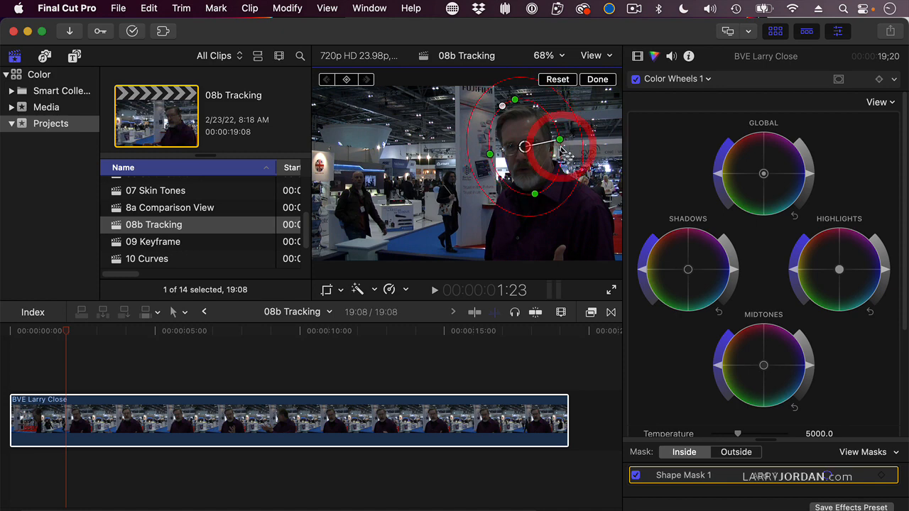
left_click_drag(561, 207, 564, 208)
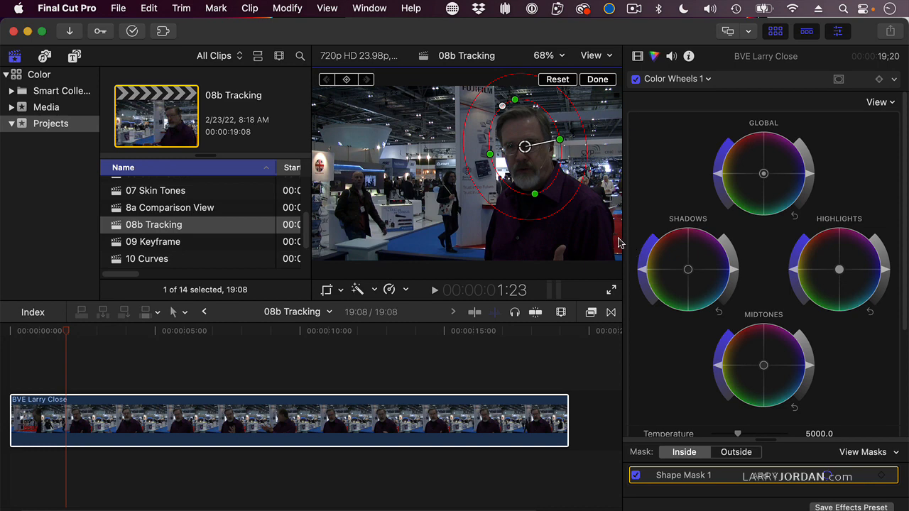
Hide the browser, track the face mask forward and backward through the clip, and return to shape editing
key("ctrl+super+1")
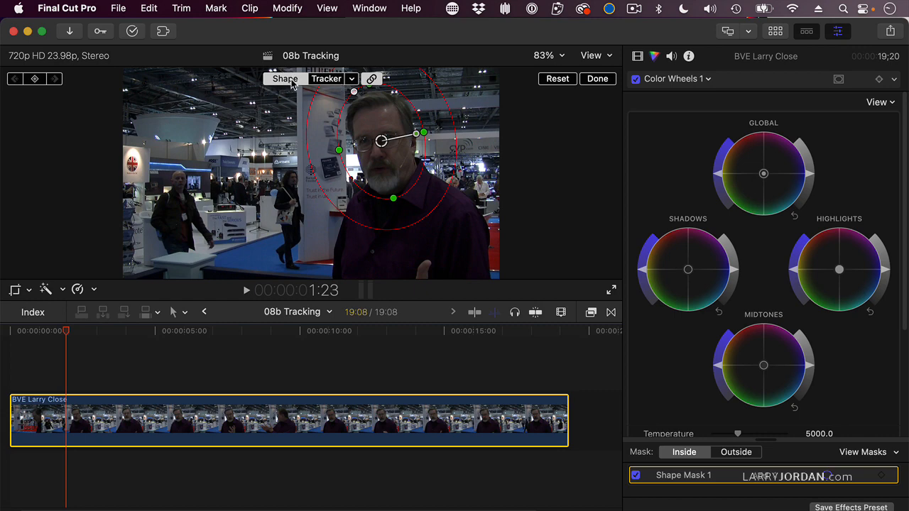
left_click(327, 78)
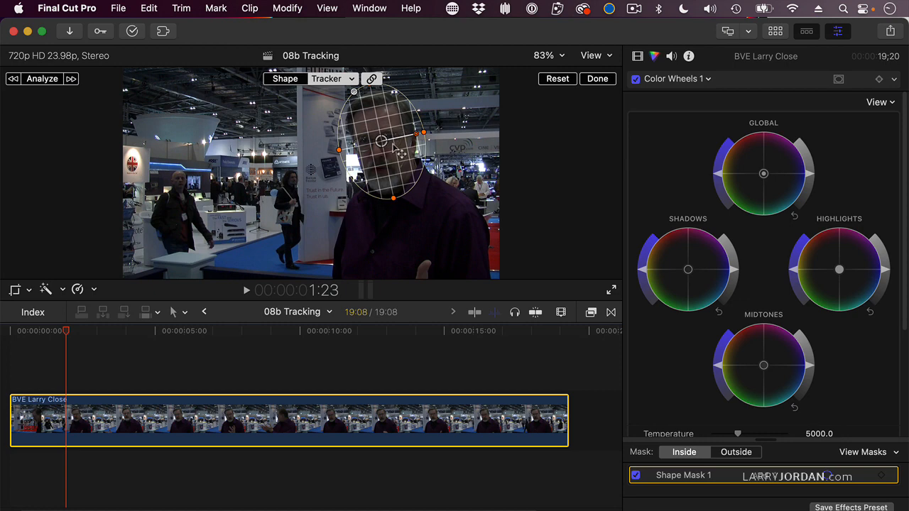
left_click(71, 79)
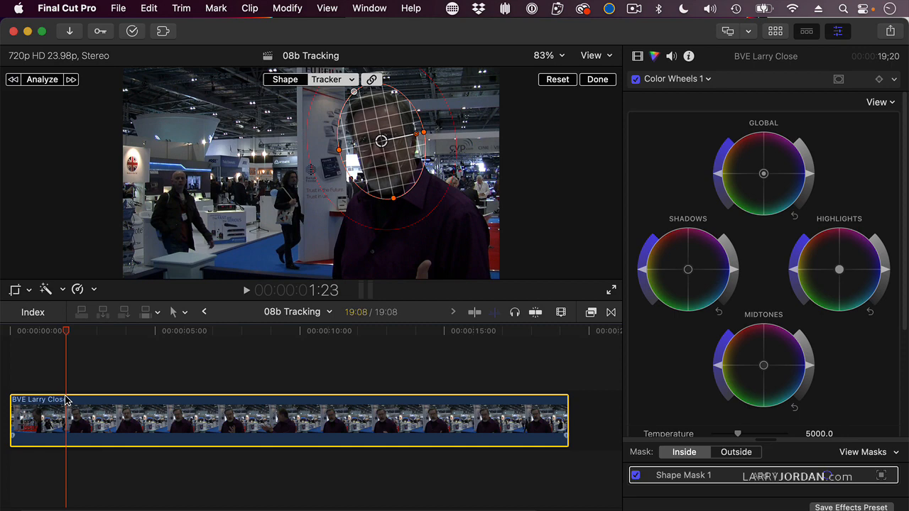
left_click(13, 79)
left_click(282, 81)
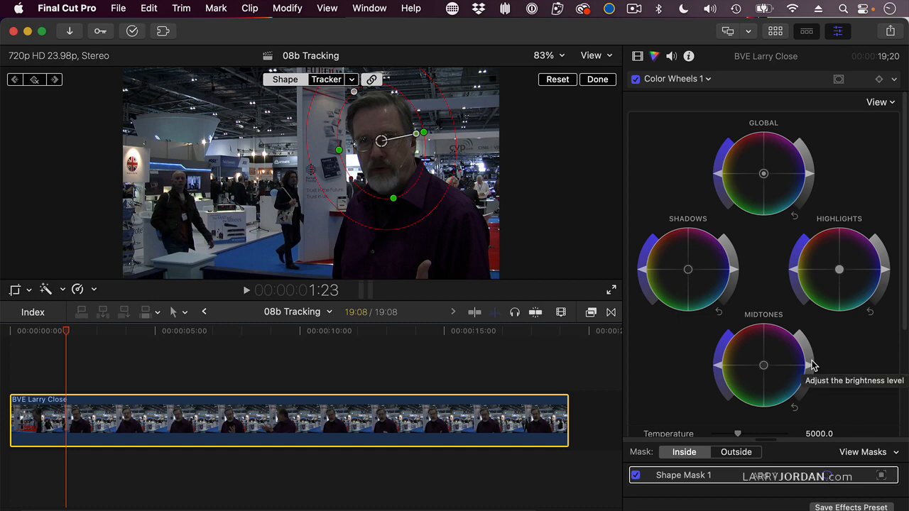
Show the video scopes in a single-scope layout with only the Luma waveform
key("super+7")
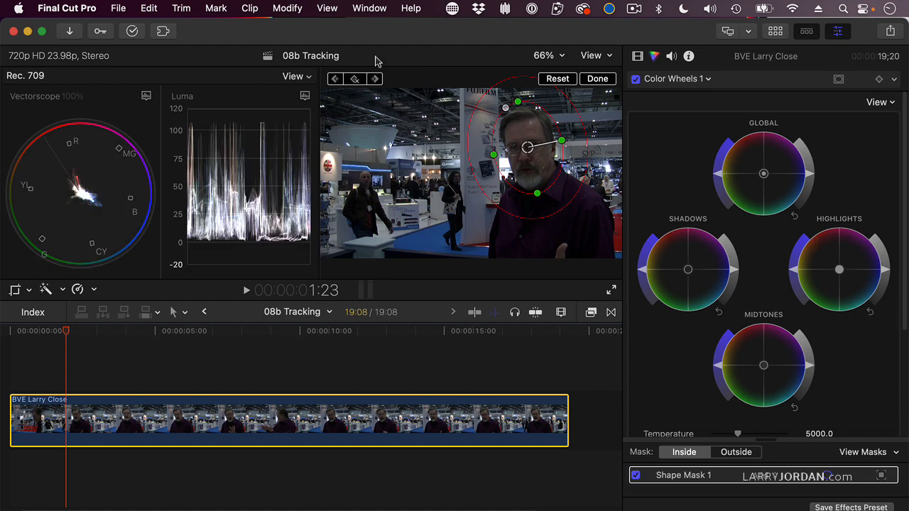
left_click(292, 76)
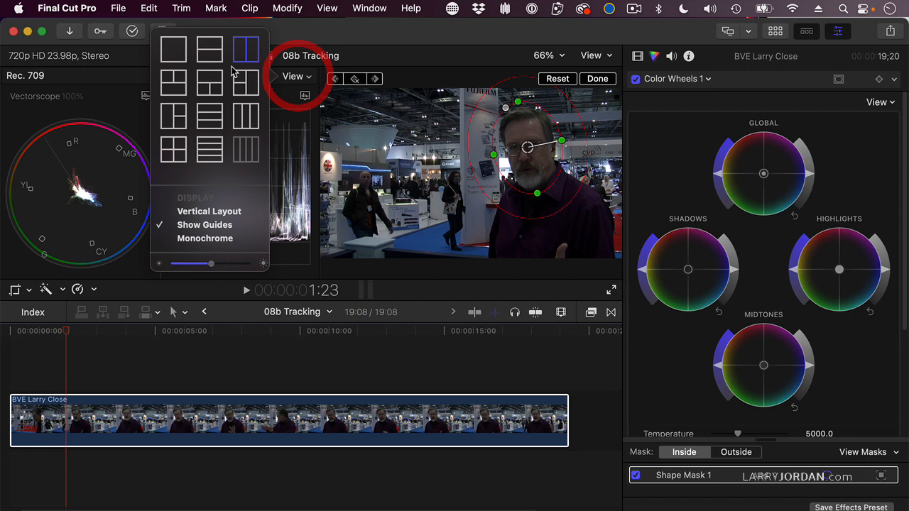
left_click(175, 55)
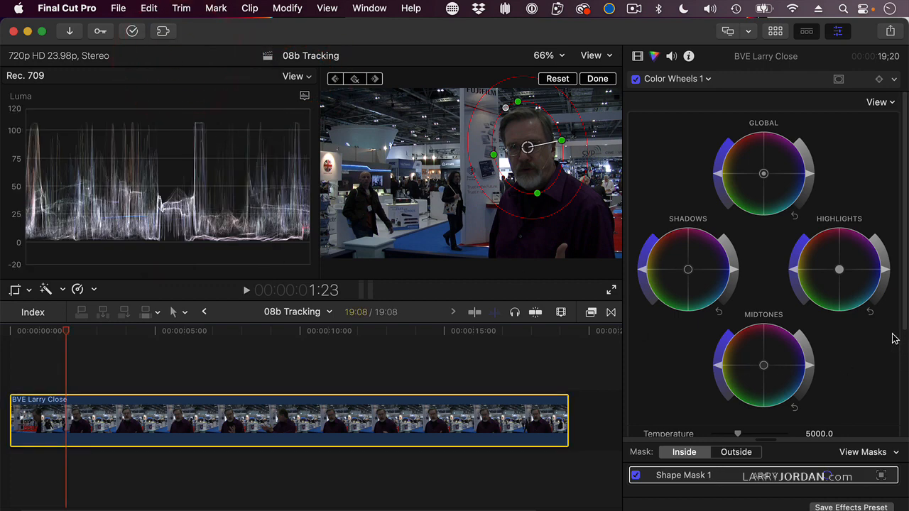
Brighten the highlights strongly and raise the midtones' saturation inside the face mask
left_click(883, 271)
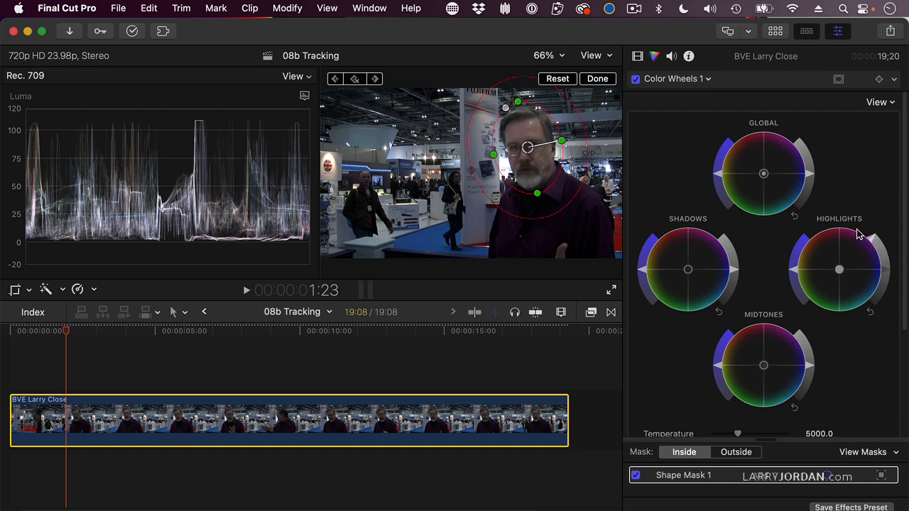
left_click(858, 235)
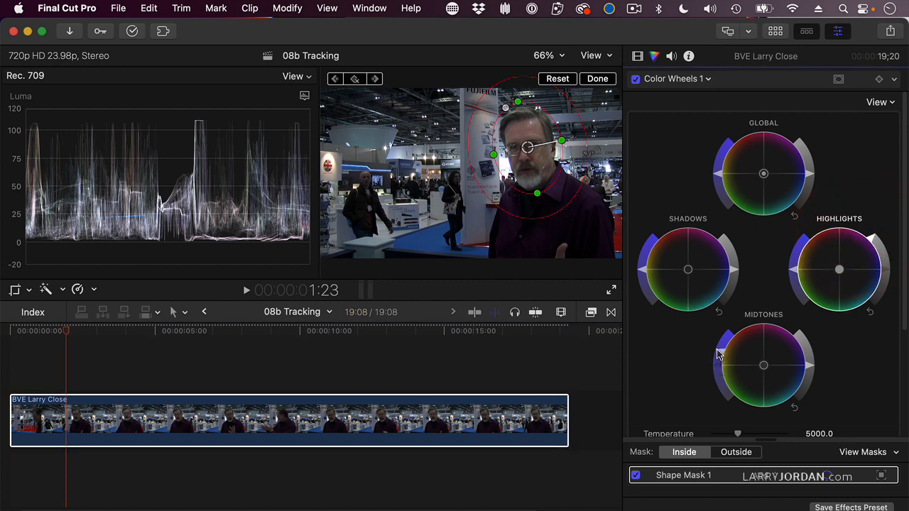
left_click(722, 346)
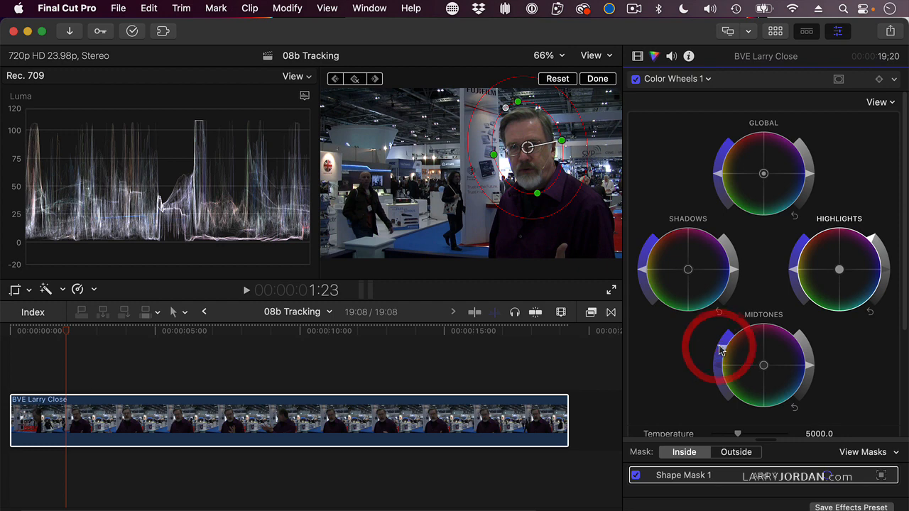
left_click(721, 345)
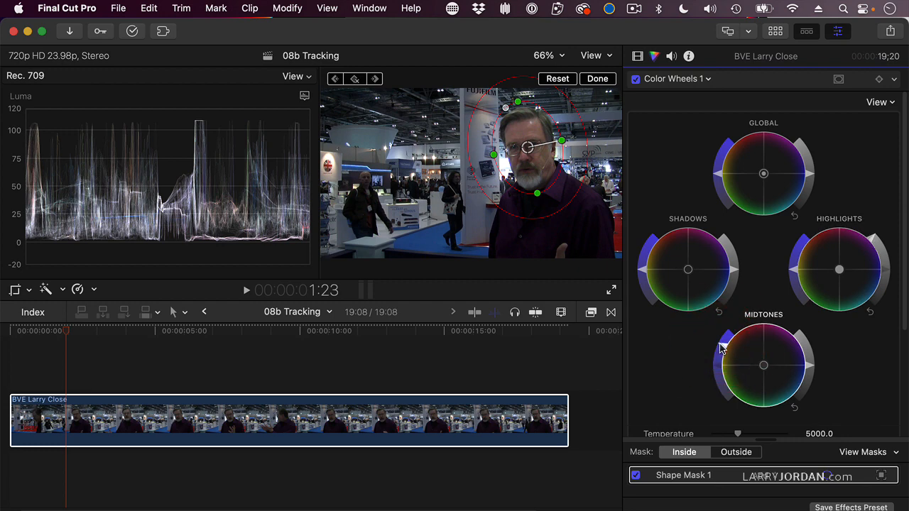
left_click(872, 242)
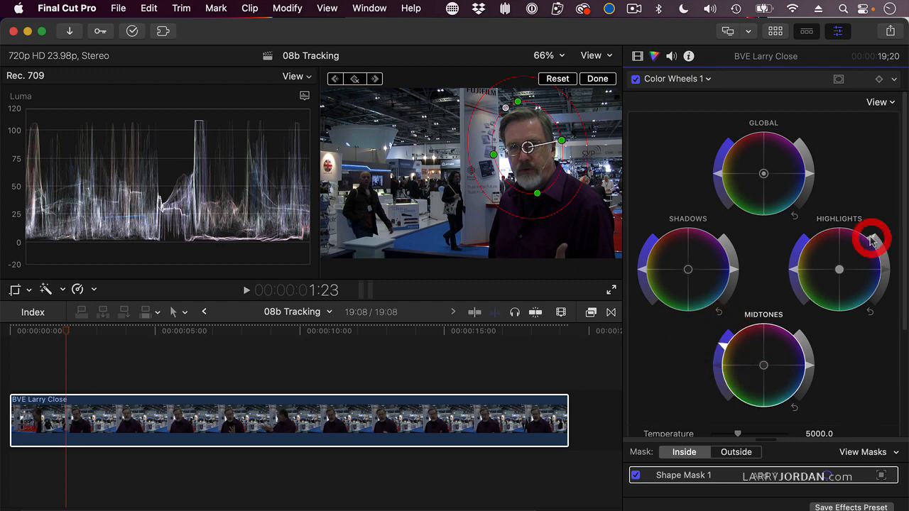
left_click(873, 241)
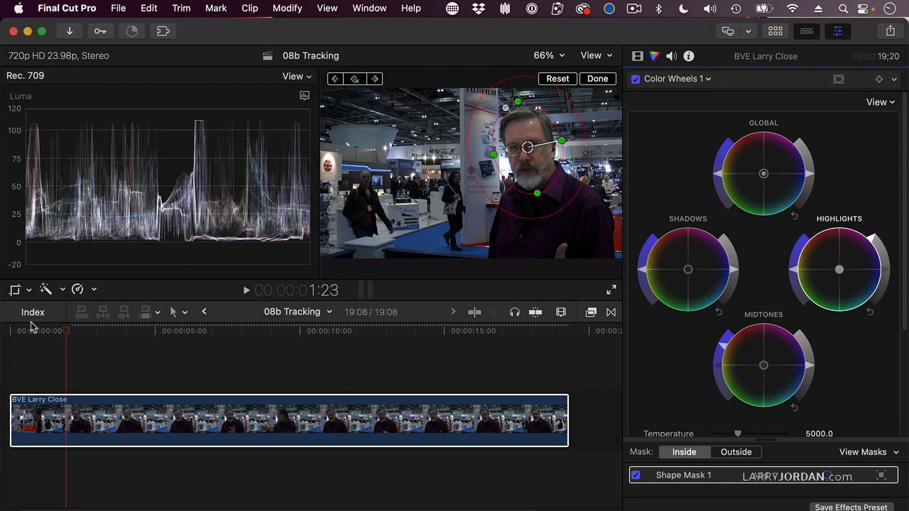
Play the clip from its start to check that the mask follows the face
left_click_drag(29, 334, 3, 334)
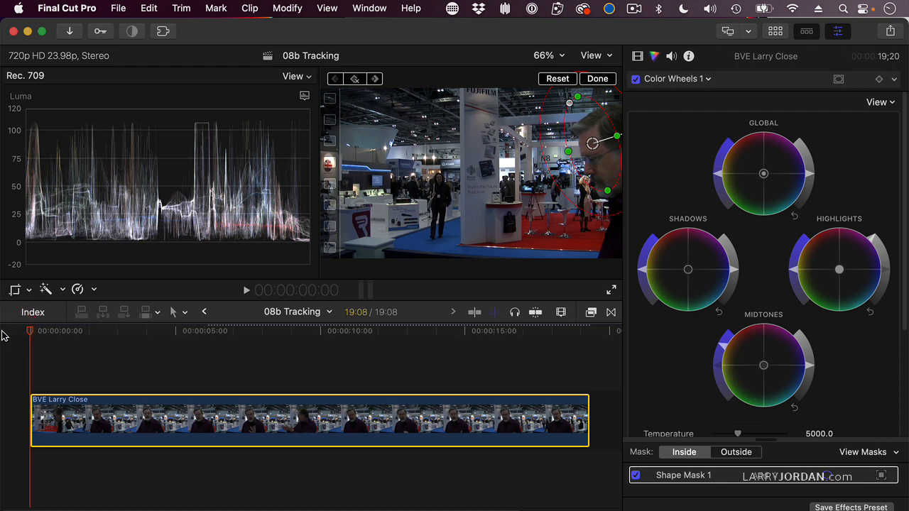
key("space")
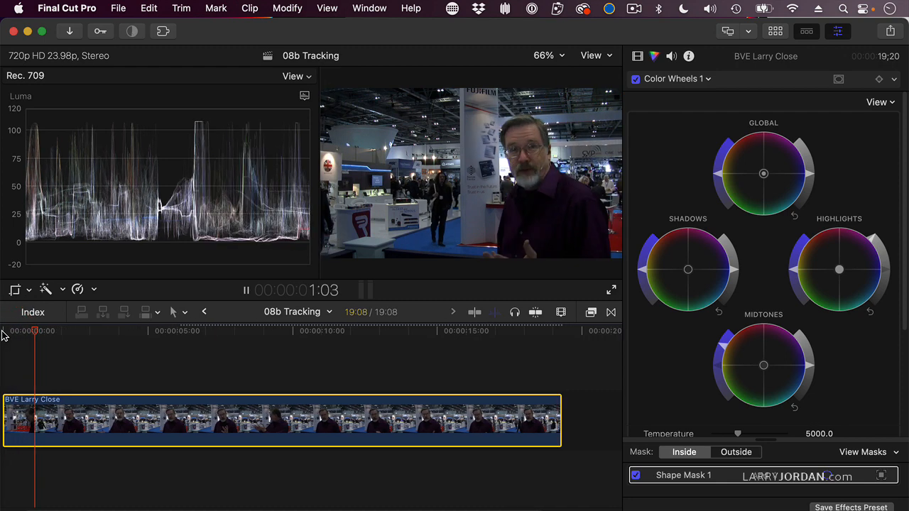
key("space")
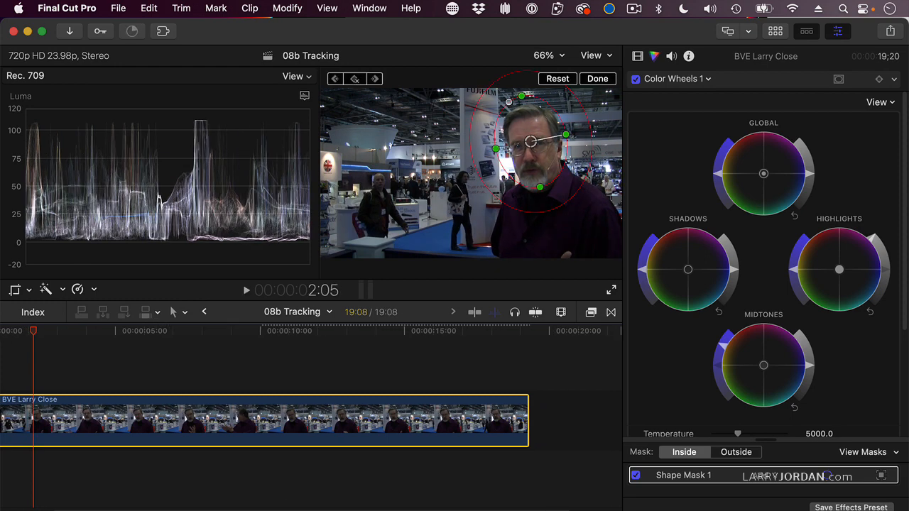
Hide the mask's on-screen outline and review the opening seconds of the clip without it
left_click(881, 475)
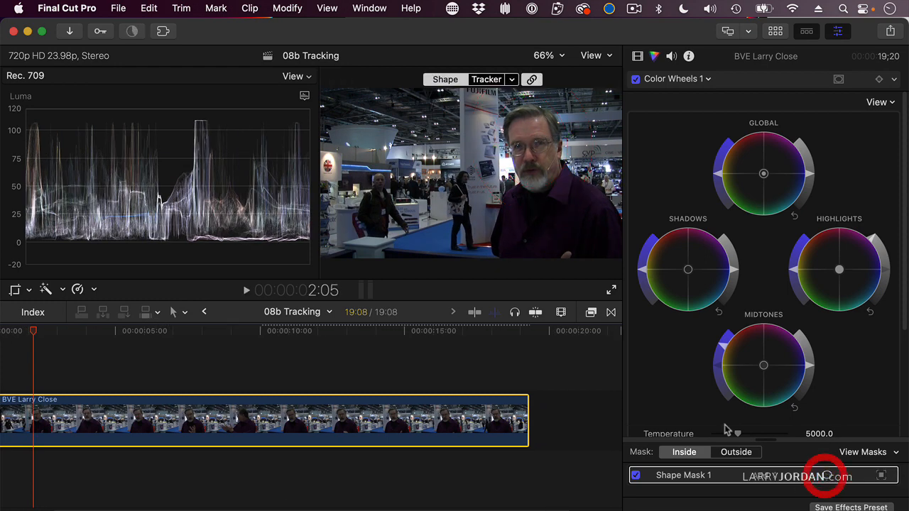
scroll(40, 334, "left", 3)
left_click(30, 332)
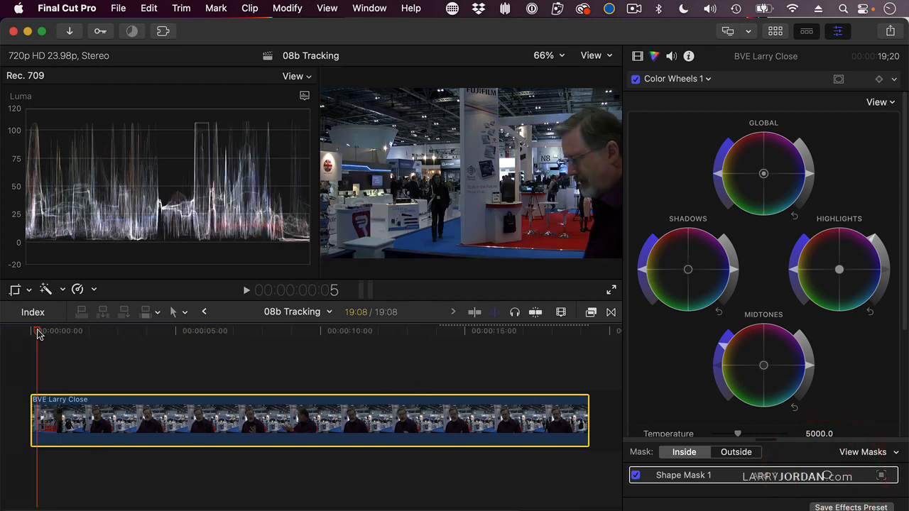
key("space")
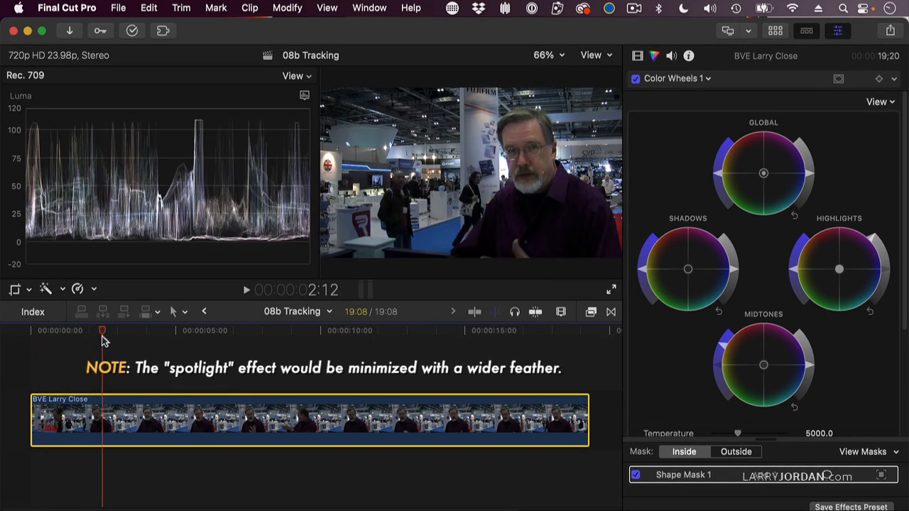
left_click(87, 339)
left_click(104, 340)
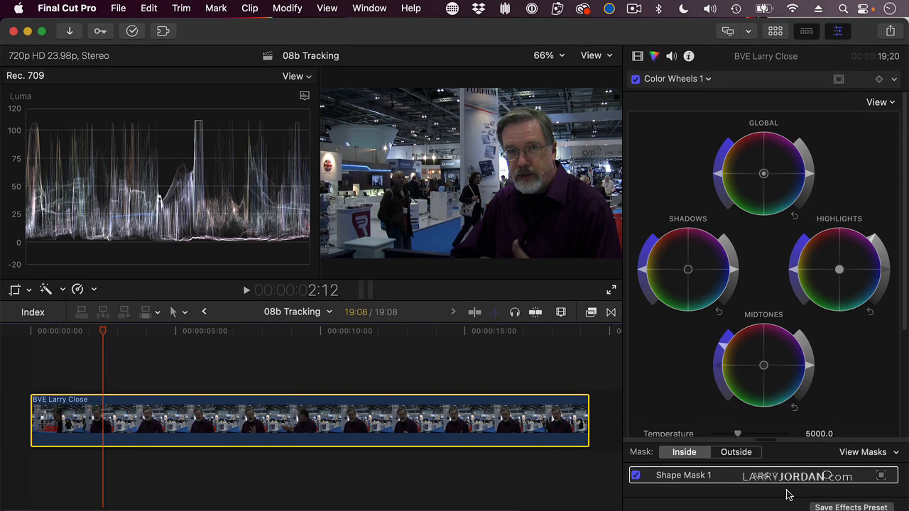
Show the Shape Mask 1 outline again, widen its feather well beyond the face, and return to the clip's opening
left_click(828, 477)
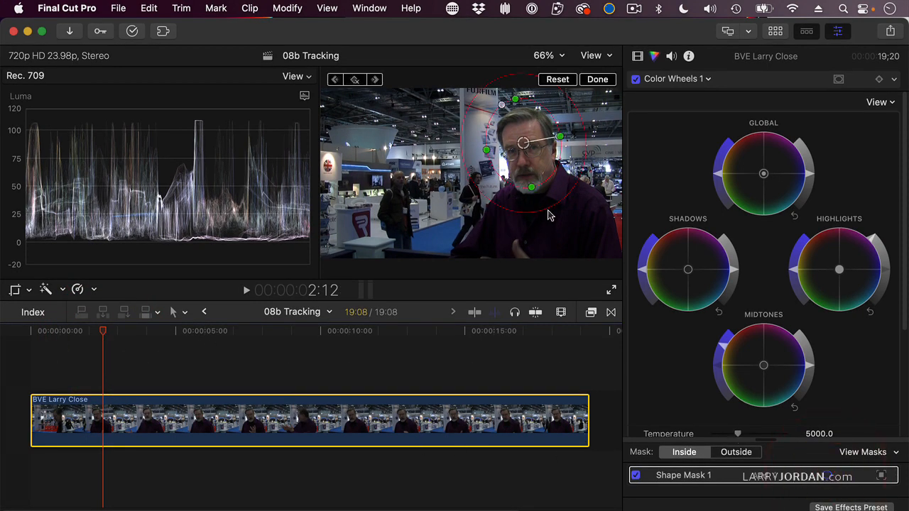
left_click_drag(547, 208, 553, 228)
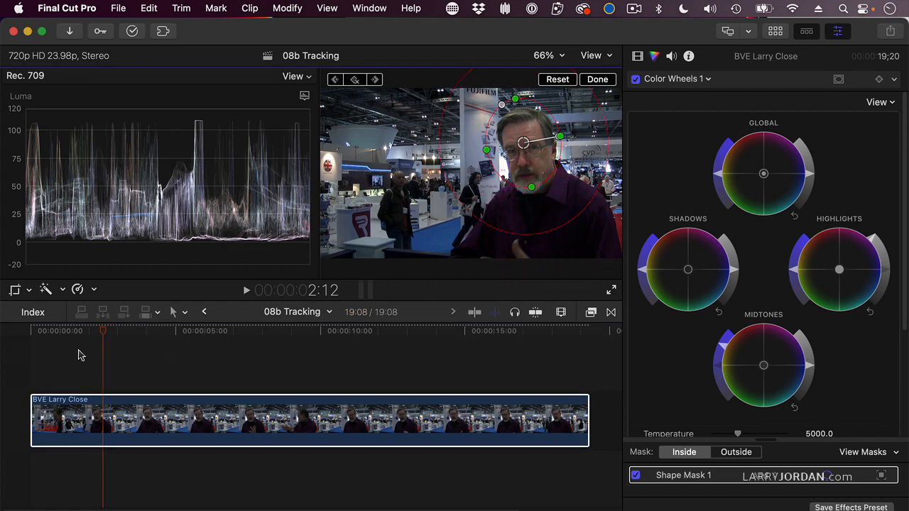
left_click(49, 332)
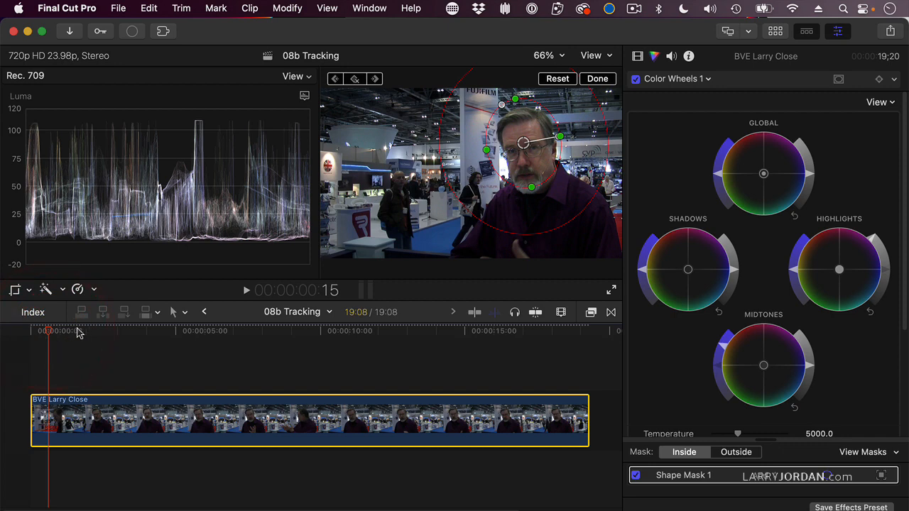